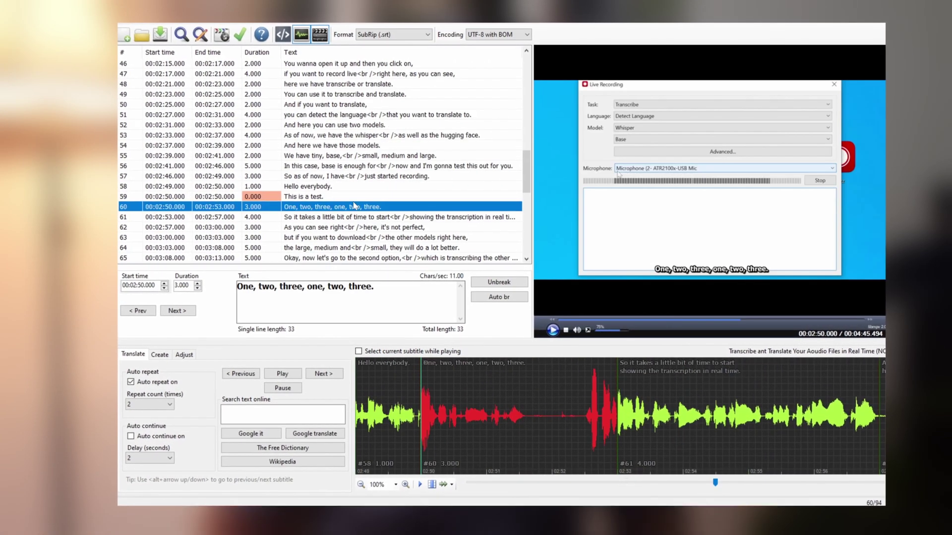
pyautogui.scroll(-6, 356, 206)
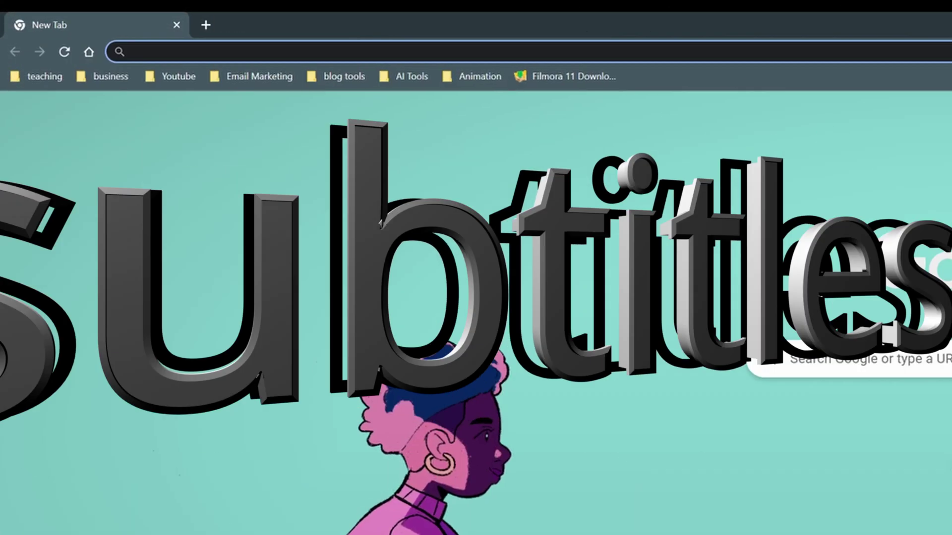
pyautogui.write('fr')
pyautogui.write('ees')
pyautogui.write('ub')
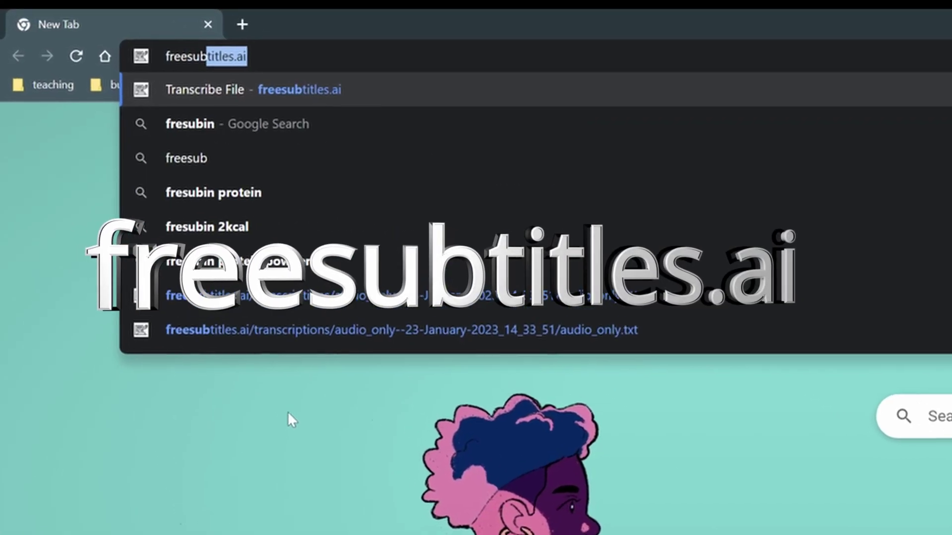
pyautogui.write('titles')
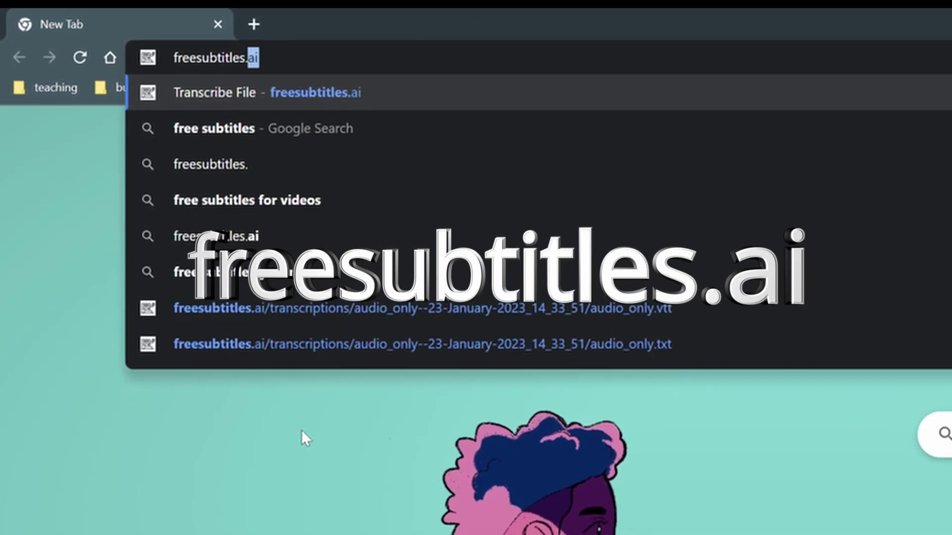
pyautogui.write('.ai')
# Load the freesubtitles.ai upload page in Chrome
pyautogui.press('Return')
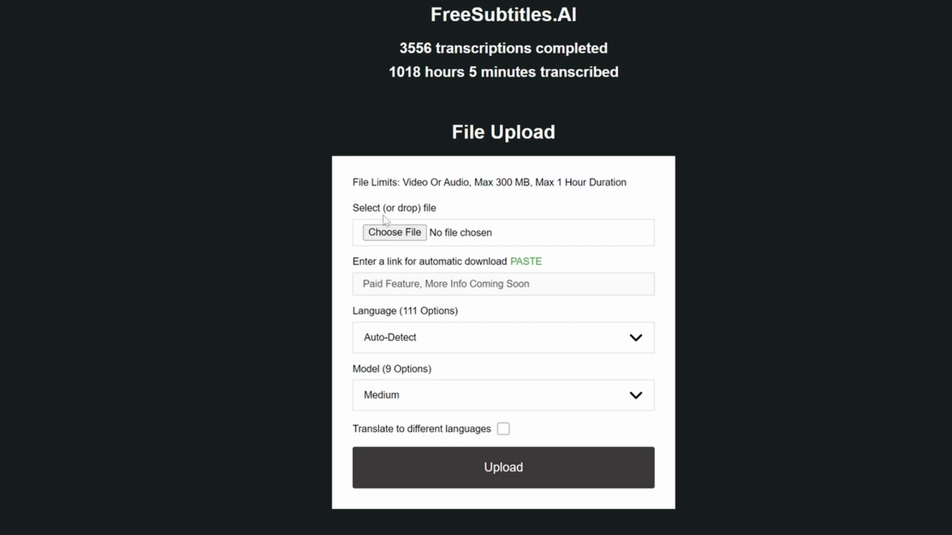
# Choose the Desktop mp4 for upload, keeping language Auto-Detect and model Medium
pyautogui.click(386, 235)
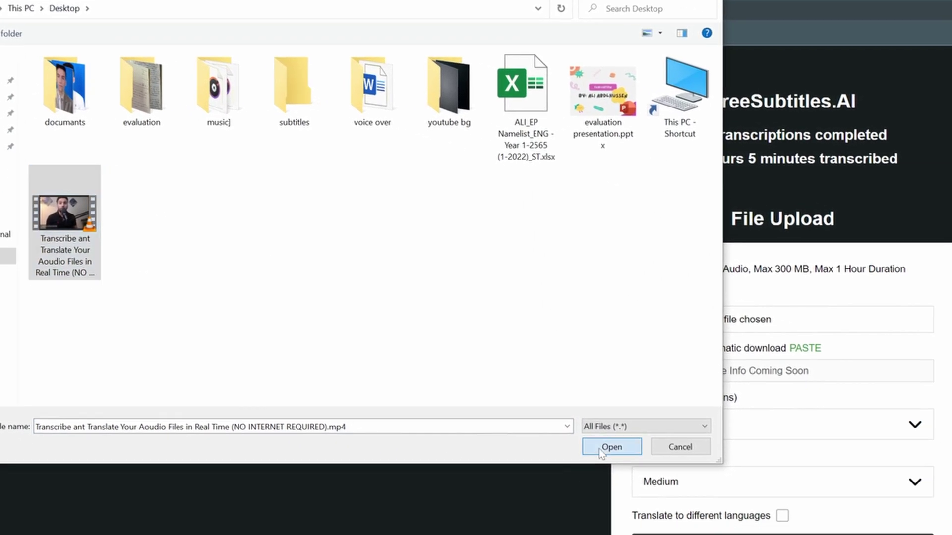
pyautogui.click(598, 448)
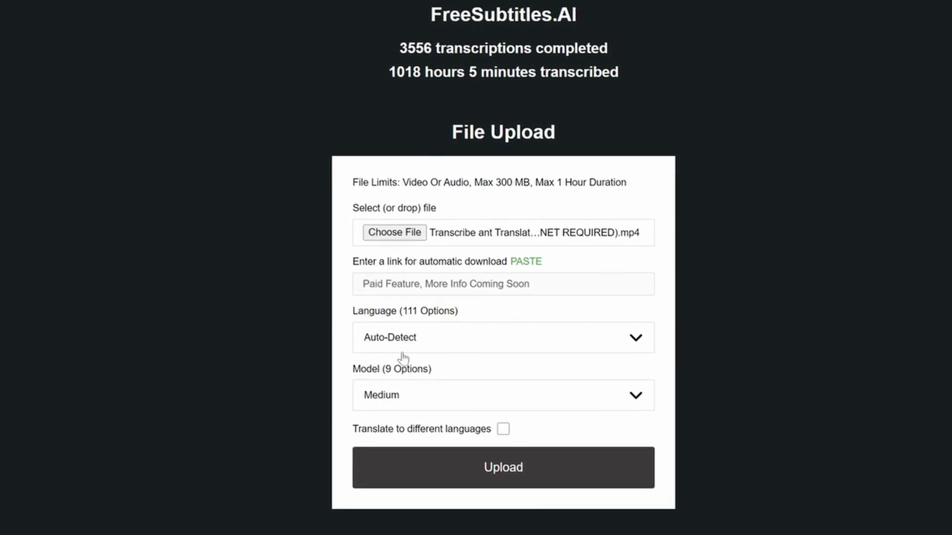
pyautogui.click(407, 339)
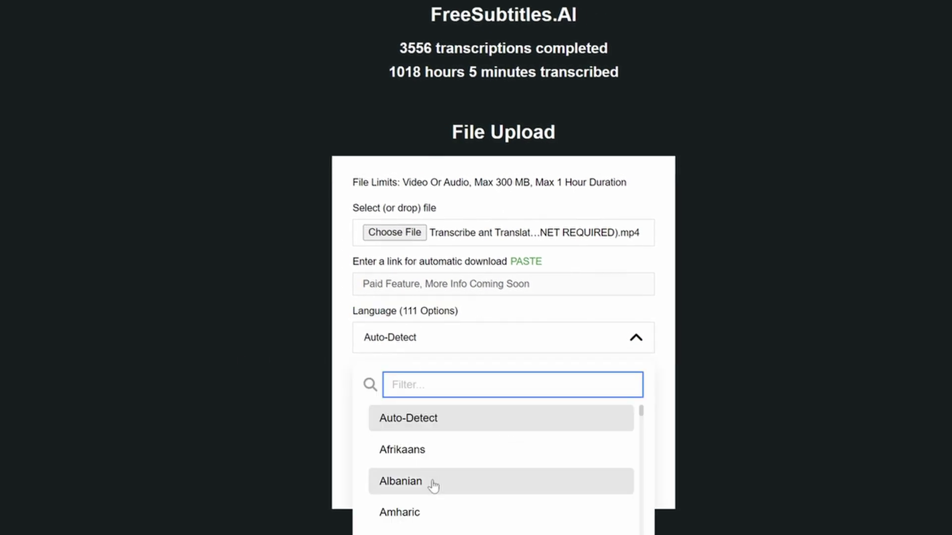
pyautogui.scroll(-3, 433, 491)
pyautogui.scroll(-3, 433, 501)
pyautogui.scroll(3, 433, 502)
pyautogui.click(221, 431)
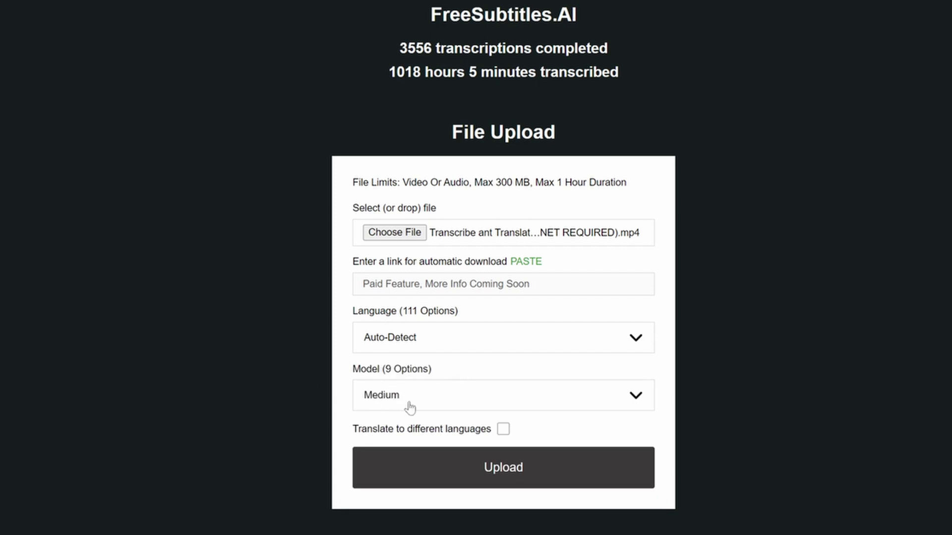
pyautogui.click(409, 407)
pyautogui.scroll(2, 415, 479)
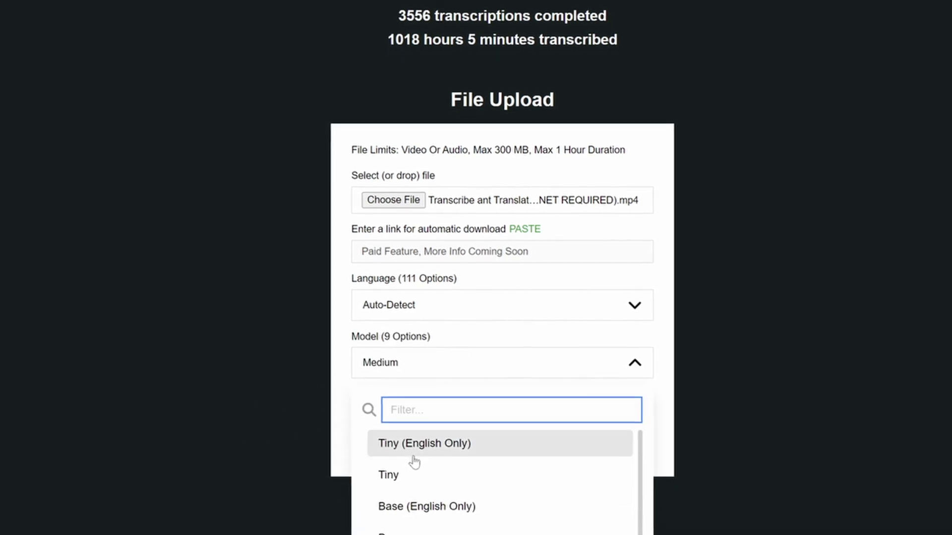
pyautogui.scroll(-3, 415, 469)
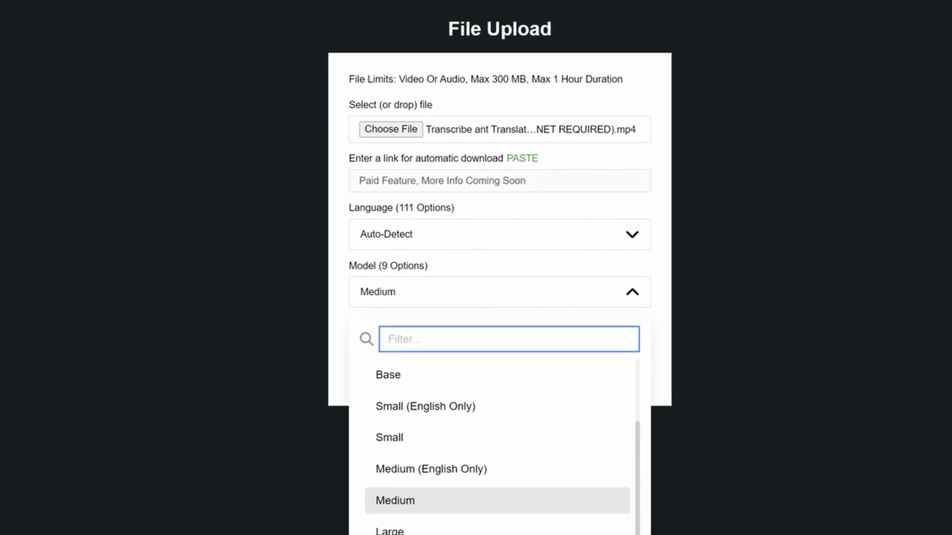
pyautogui.click(244, 401)
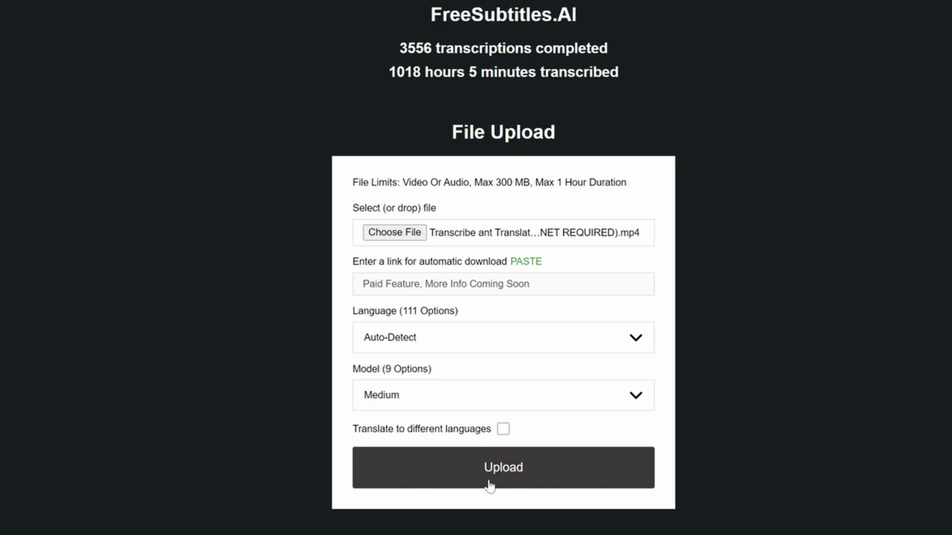
pyautogui.click(355, 466)
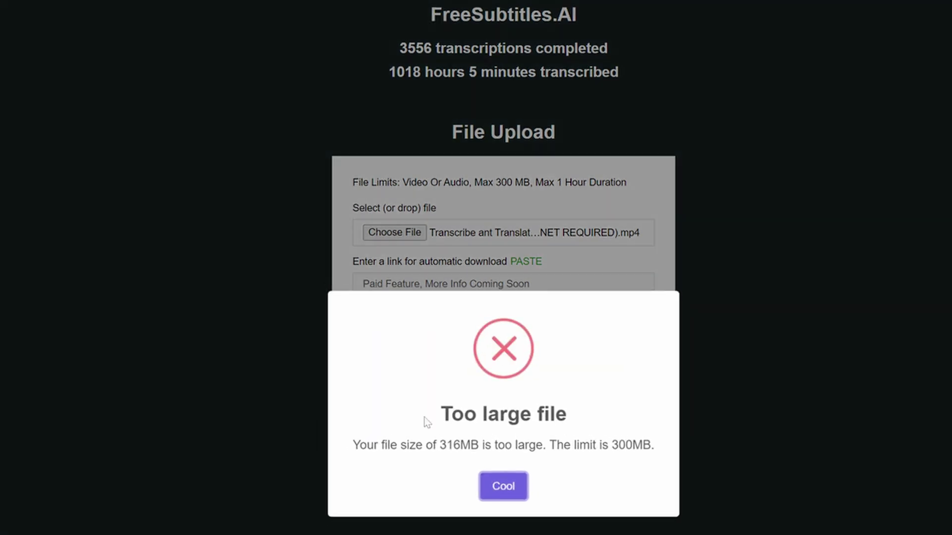
pyautogui.click(587, 443)
pyautogui.click(502, 487)
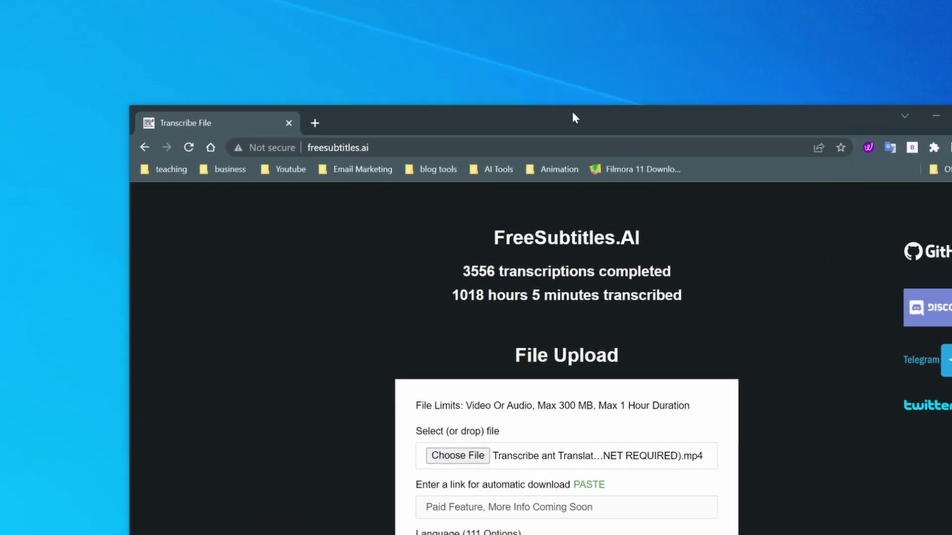
# Open the desktop video's Properties and read its 316 MB file size
pyautogui.moveTo(522, 116); pyautogui.dragTo(729, 201)
pyautogui.click(297, 135)
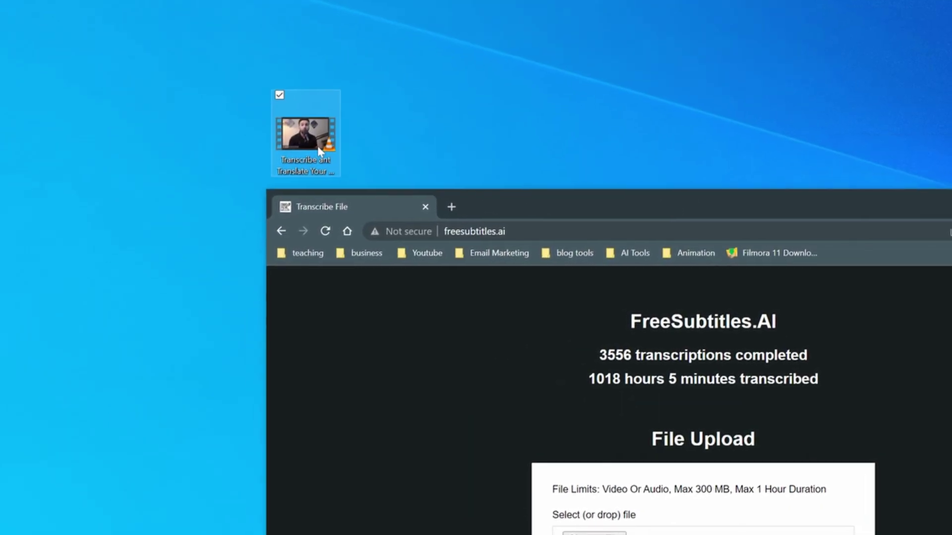
pyautogui.rightClick(318, 138)
pyautogui.click(45, 455)
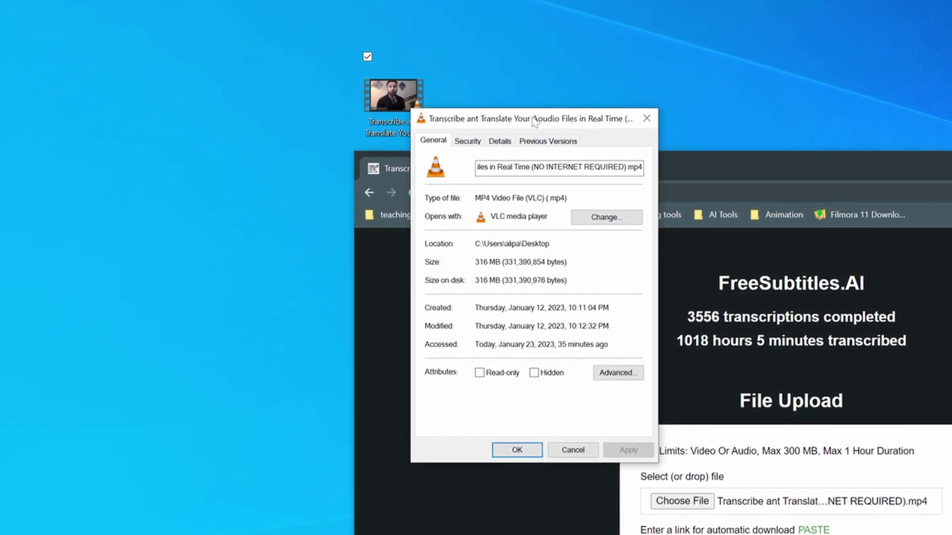
pyautogui.moveTo(484, 130); pyautogui.dragTo(82, 141)
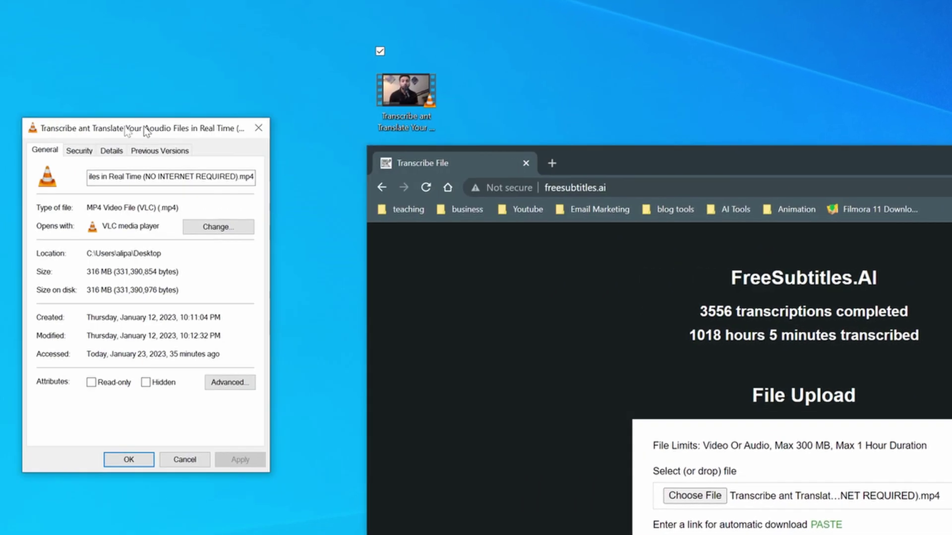
pyautogui.moveTo(157, 266); pyautogui.dragTo(59, 268)
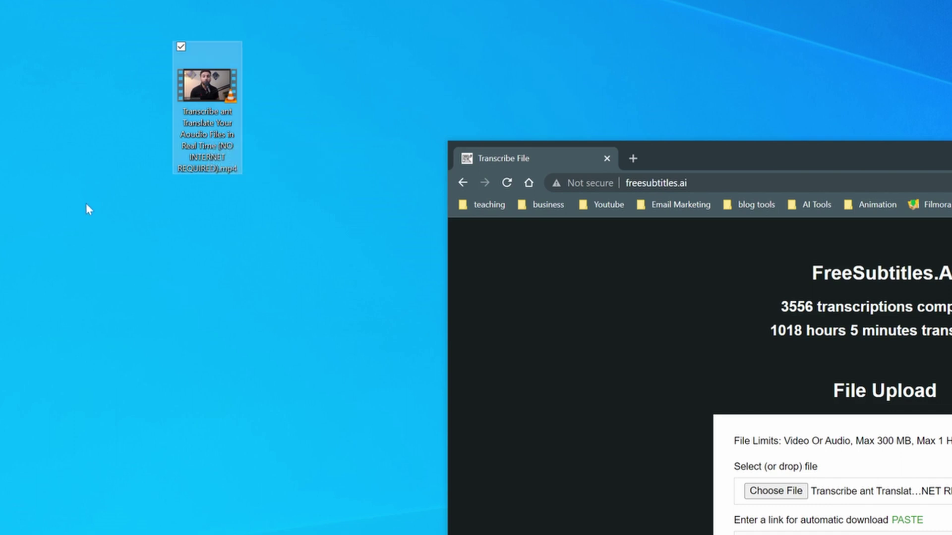
pyautogui.click(207, 322)
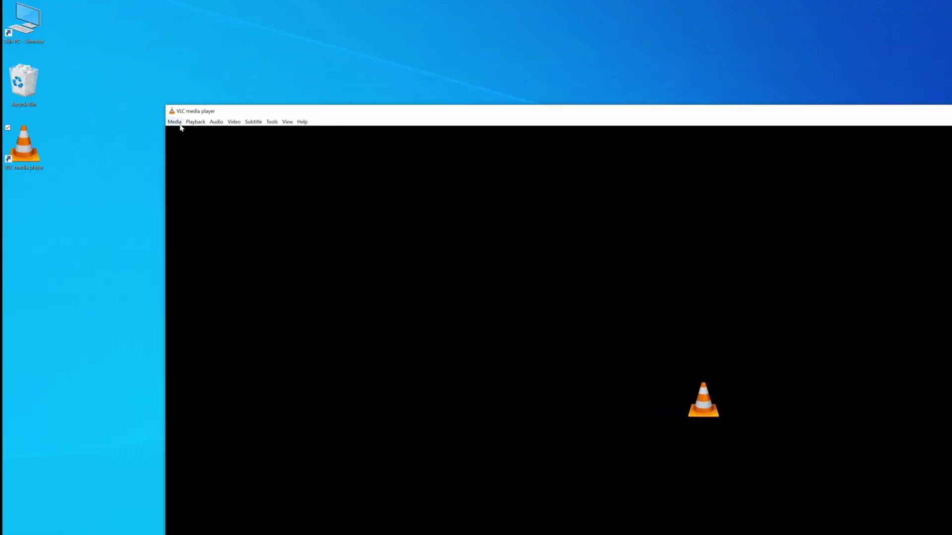
# Convert the video in VLC to Desktop\audio.mp3 using the Audio - MP3 profile
pyautogui.click(176, 122)
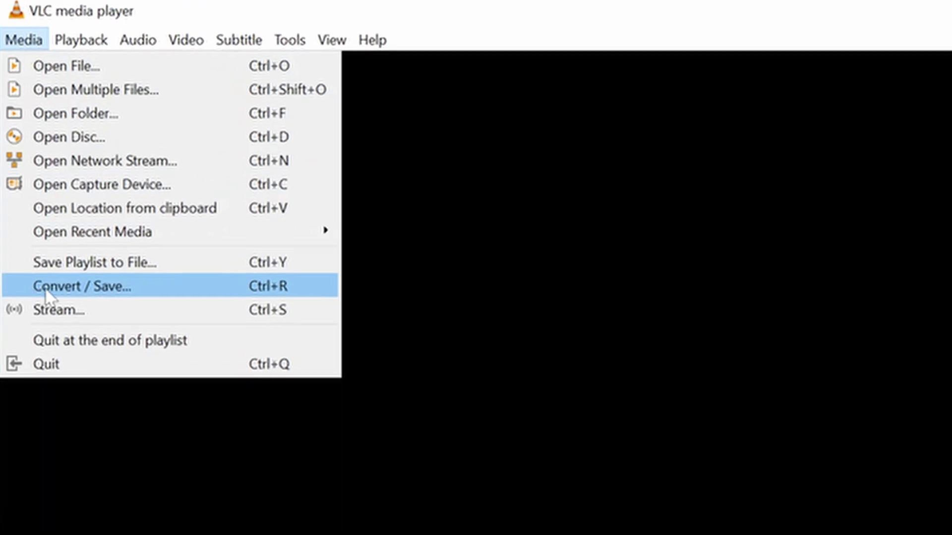
pyautogui.click(45, 292)
pyautogui.moveTo(881, 468); pyautogui.dragTo(546, 357)
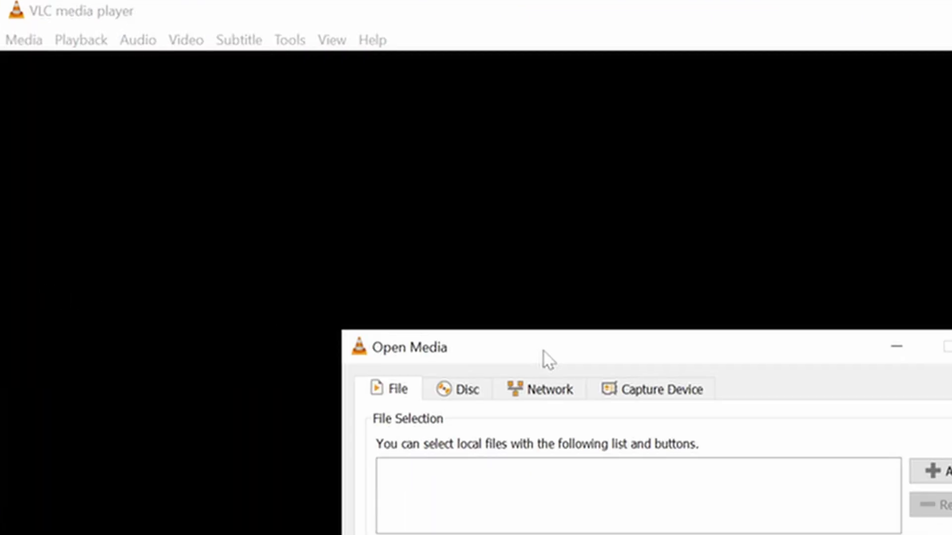
pyautogui.click(935, 472)
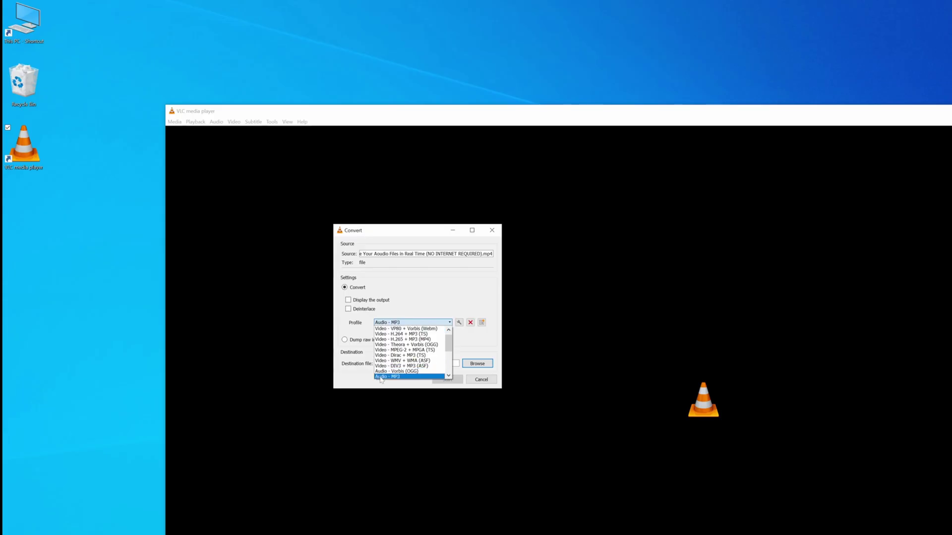
pyautogui.click(396, 376)
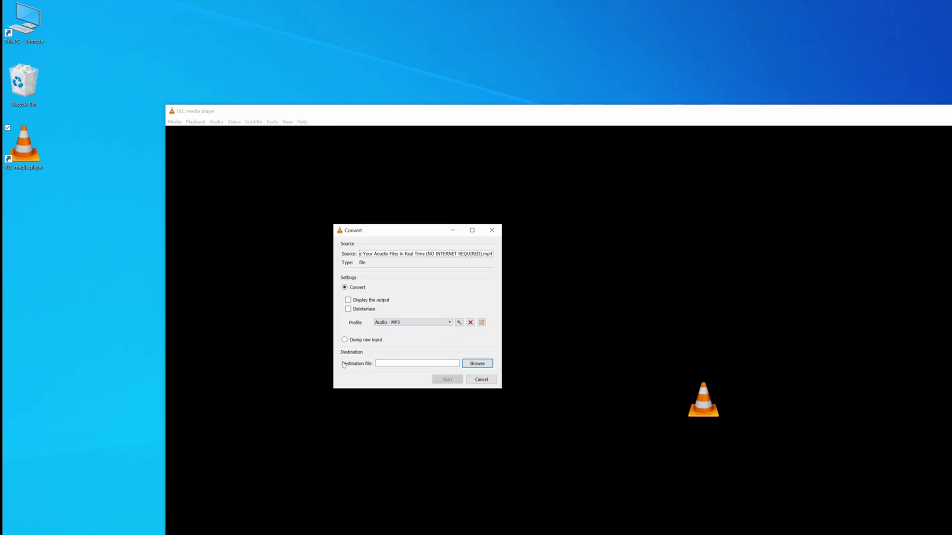
pyautogui.click(476, 364)
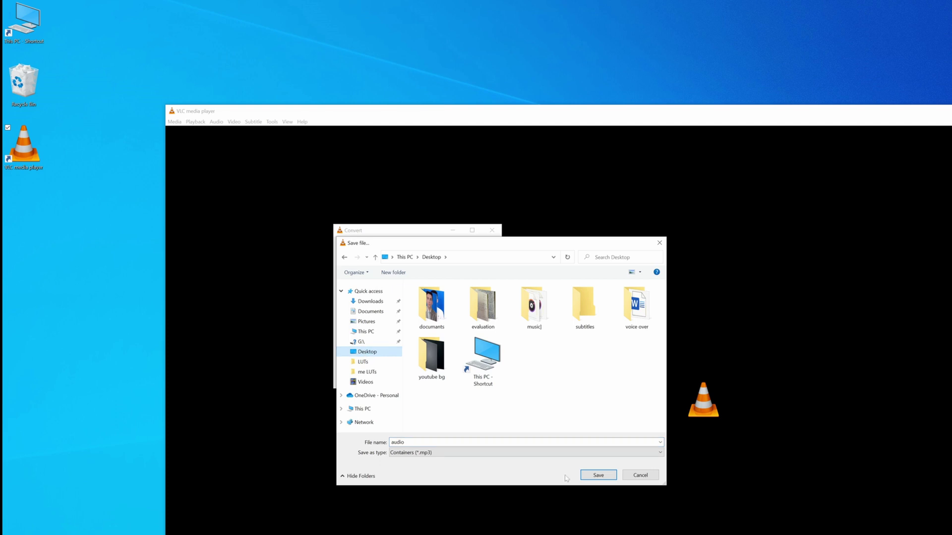
pyautogui.click(596, 477)
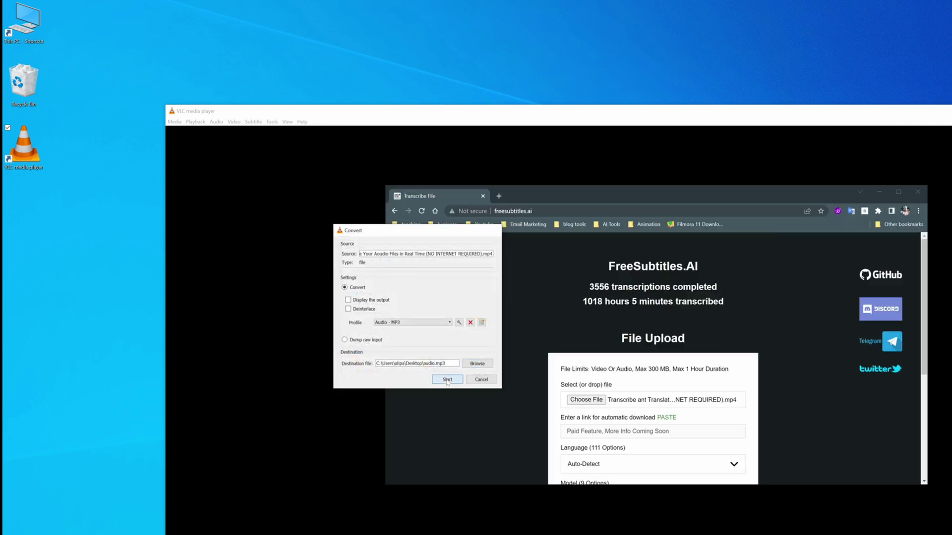
pyautogui.click(446, 380)
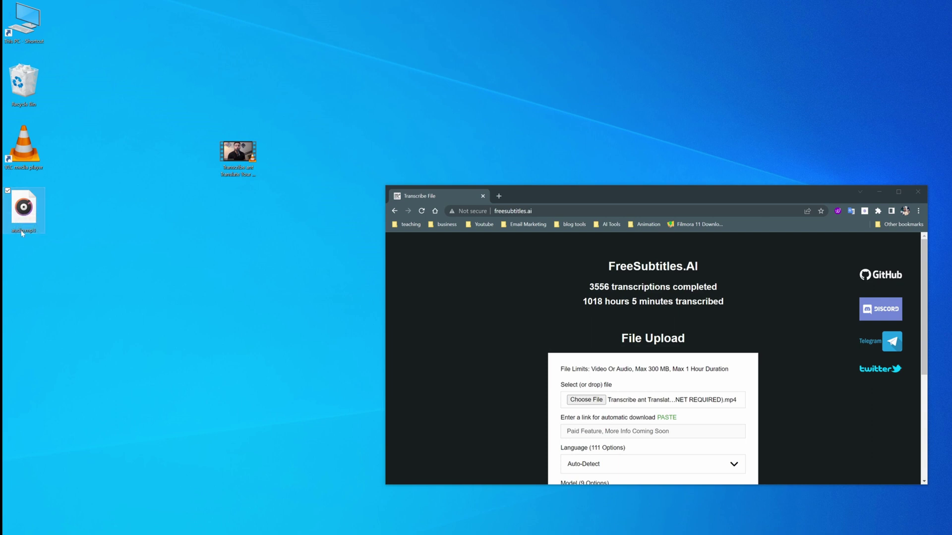
# Play the new audio.mp3 to confirm it works, then close the player
pyautogui.moveTo(192, 212); pyautogui.dragTo(194, 156)
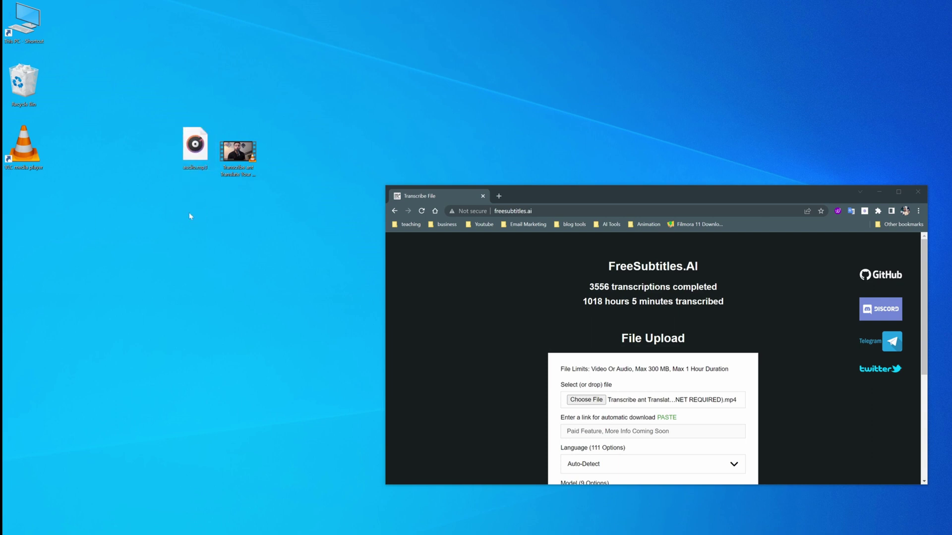
pyautogui.doubleClick(195, 148)
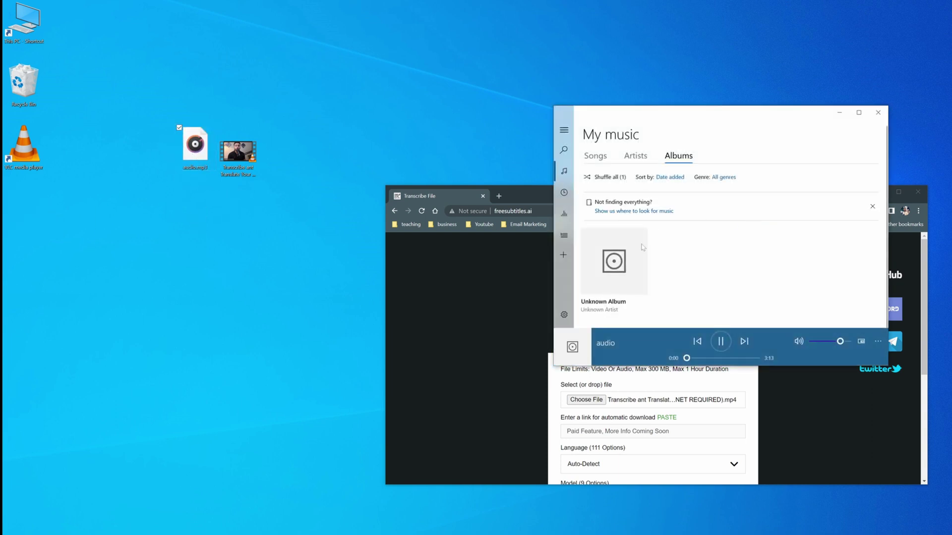
pyautogui.click(878, 113)
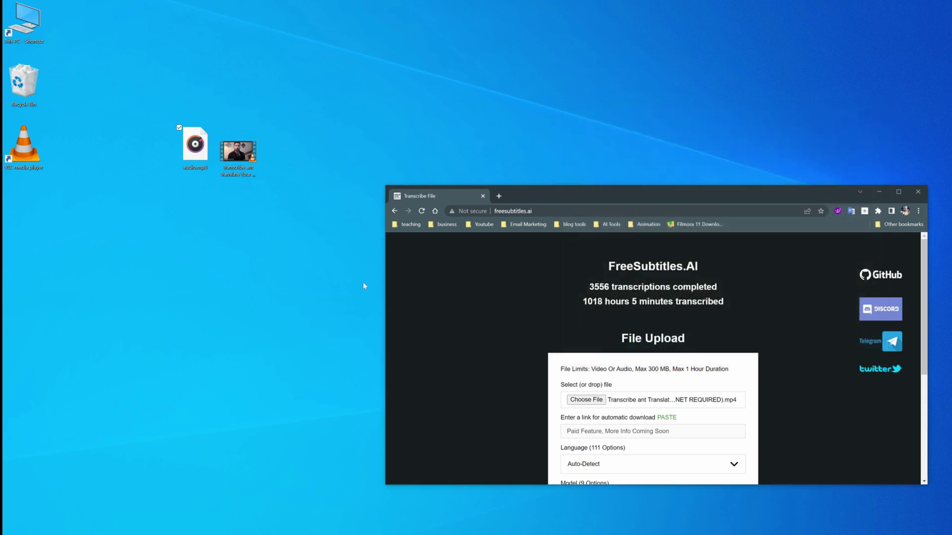
pyautogui.scroll(-1, 539, 308)
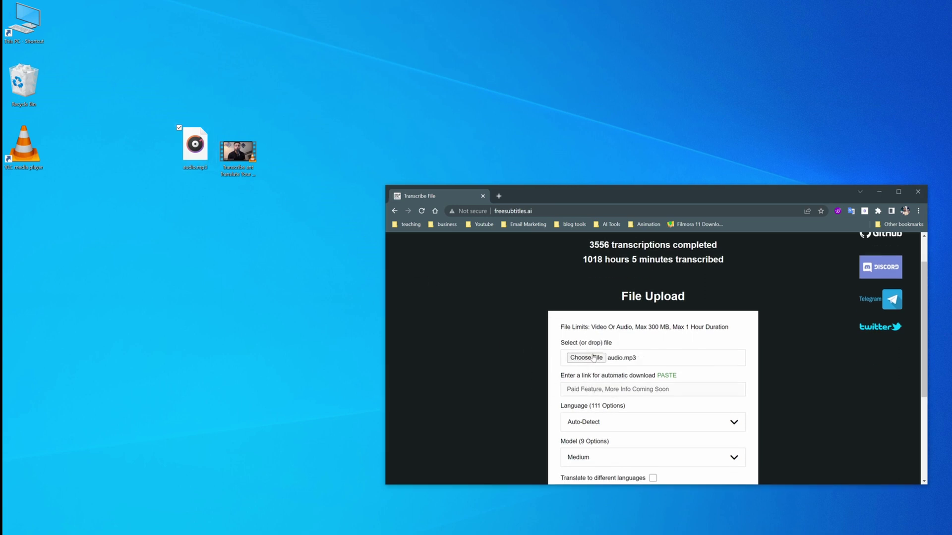
pyautogui.scroll(-1, 540, 371)
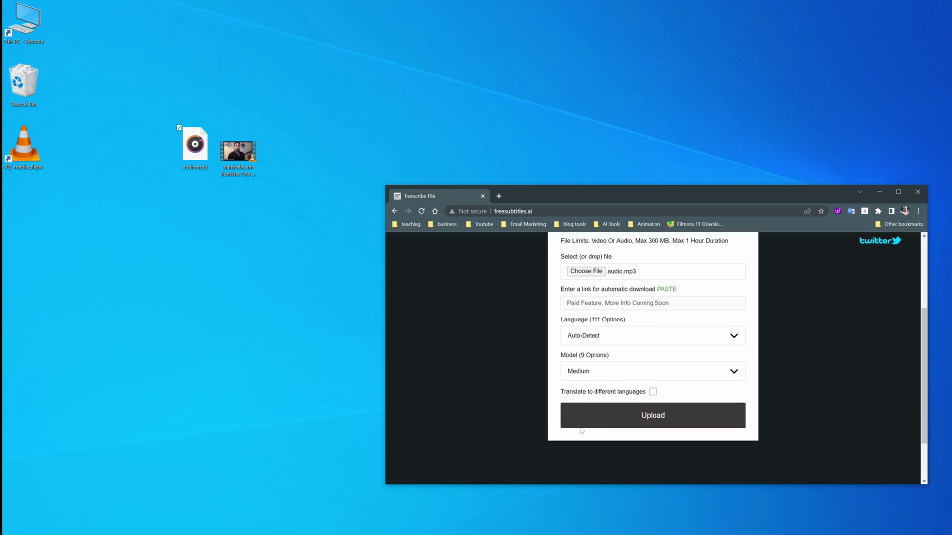
pyautogui.scroll(-1, 609, 388)
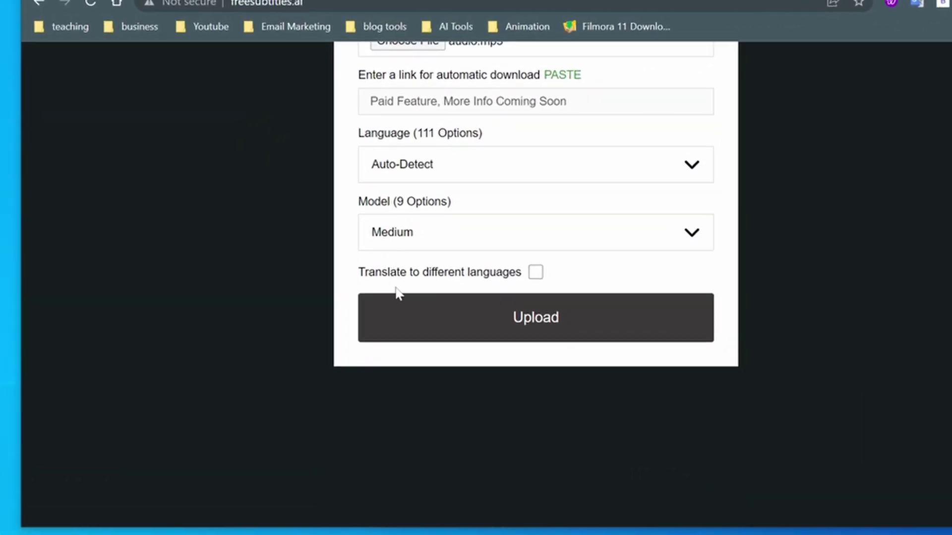
# Keep the Medium model, select audio.mp3, and upload it for transcription
pyautogui.click(487, 277)
pyautogui.scroll(1, 395, 374)
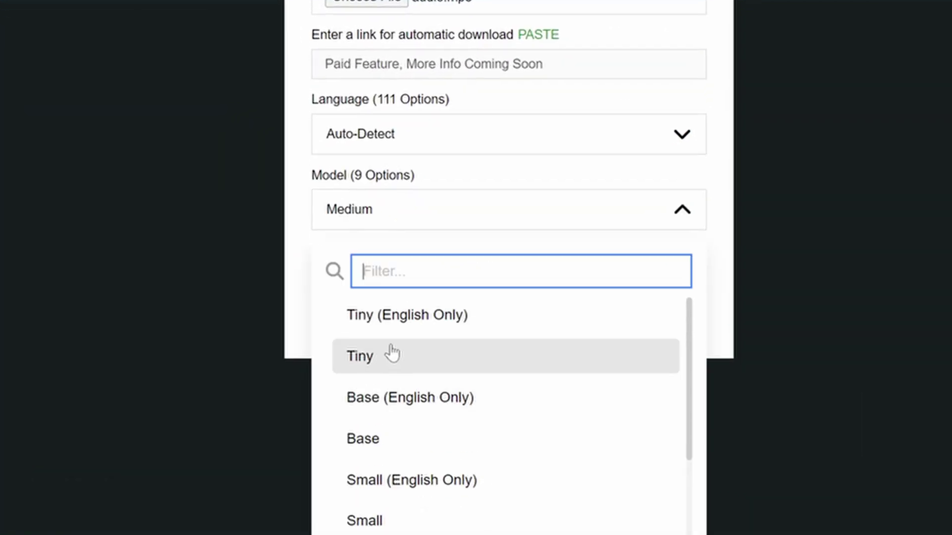
pyautogui.scroll(-2, 392, 371)
pyautogui.click(225, 329)
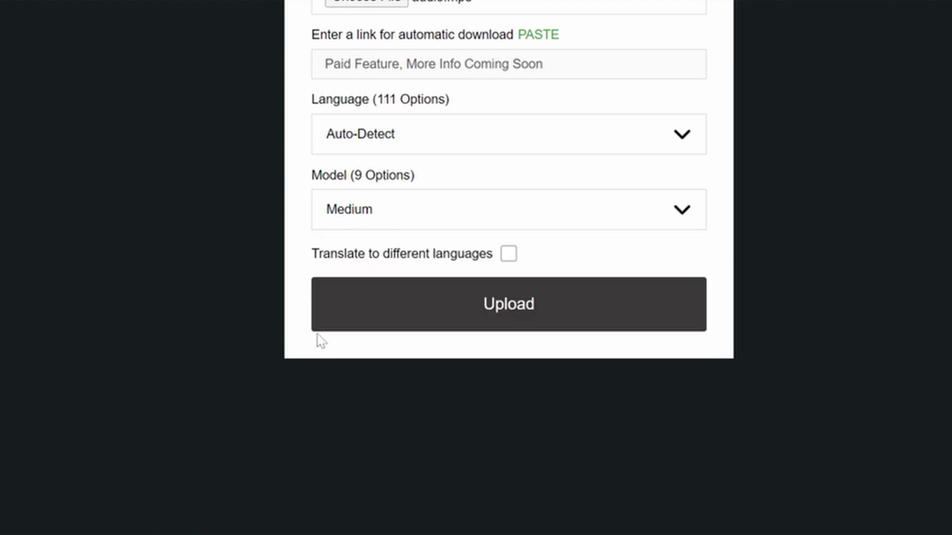
pyautogui.tripleClick(312, 257)
pyautogui.click(234, 304)
pyautogui.click(406, 320)
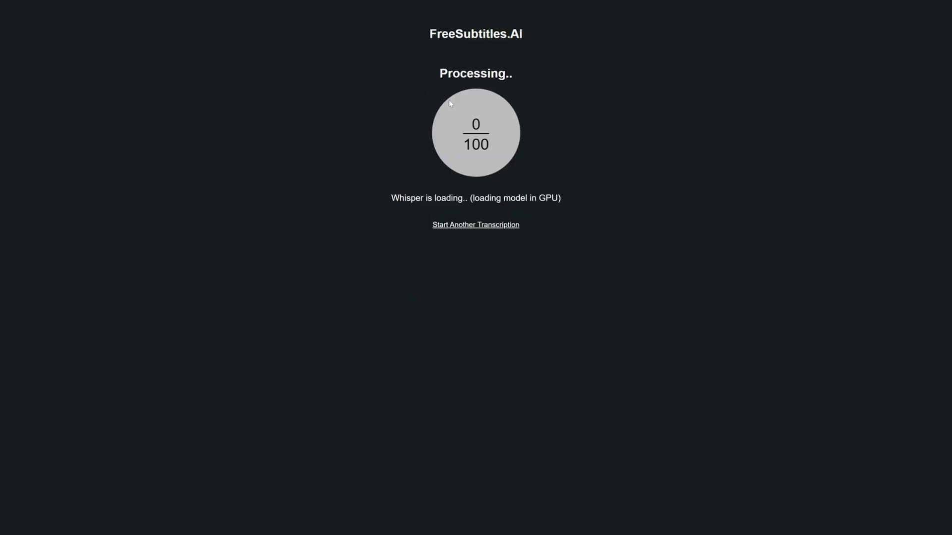
# Wait through Whisper loading and transcription until the SRT/VTT/TXT download page appears
pyautogui.moveTo(388, 203); pyautogui.dragTo(571, 204)
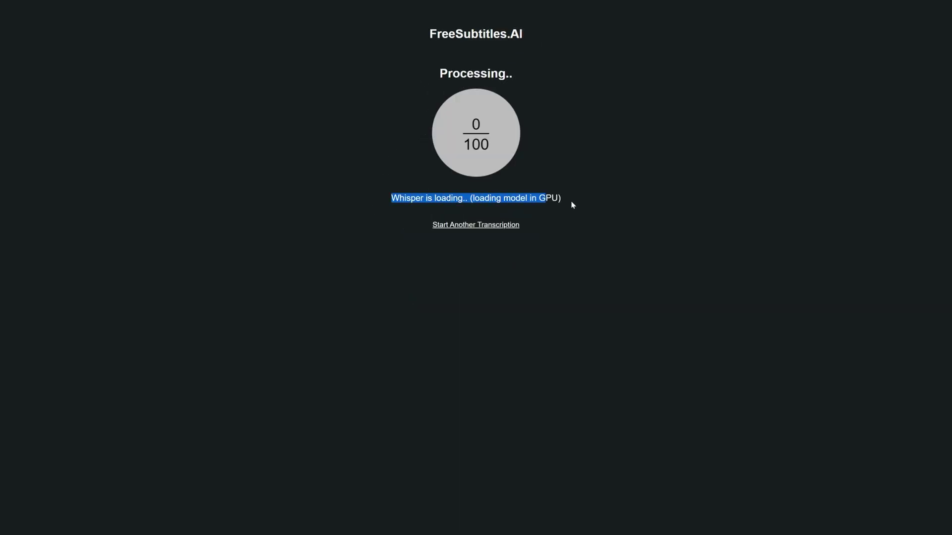
pyautogui.click(391, 202)
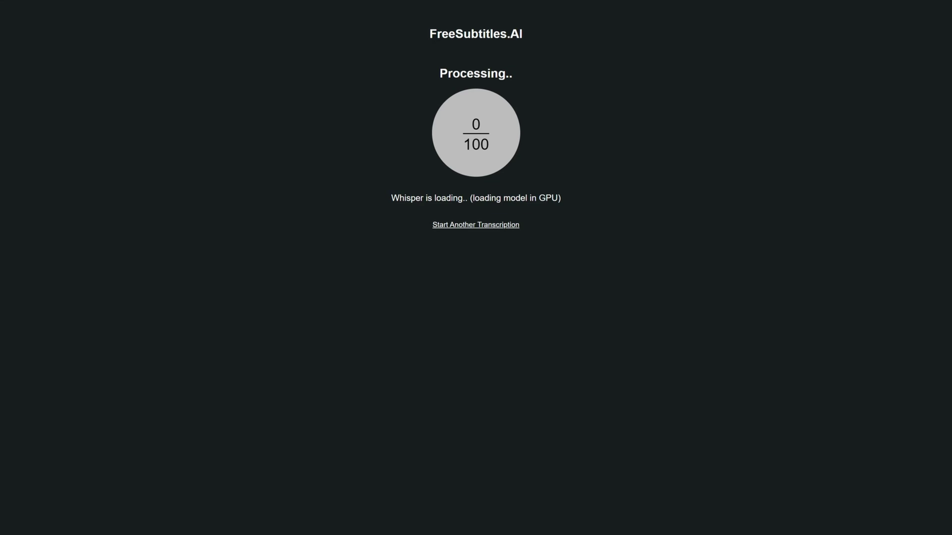
pyautogui.moveTo(399, 198); pyautogui.dragTo(480, 198)
pyautogui.click(382, 214)
pyautogui.moveTo(583, 202); pyautogui.dragTo(425, 198)
pyautogui.click(319, 232)
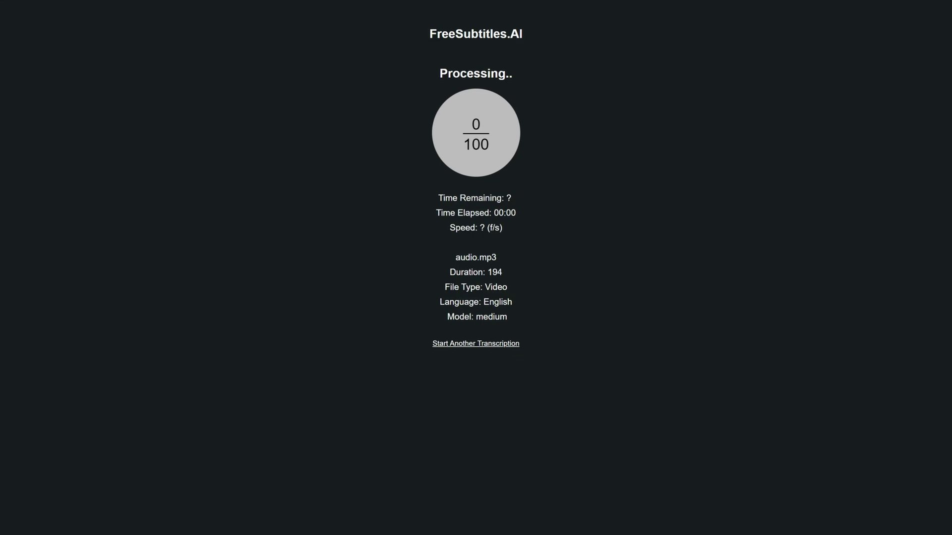
pyautogui.moveTo(524, 201); pyautogui.dragTo(433, 297)
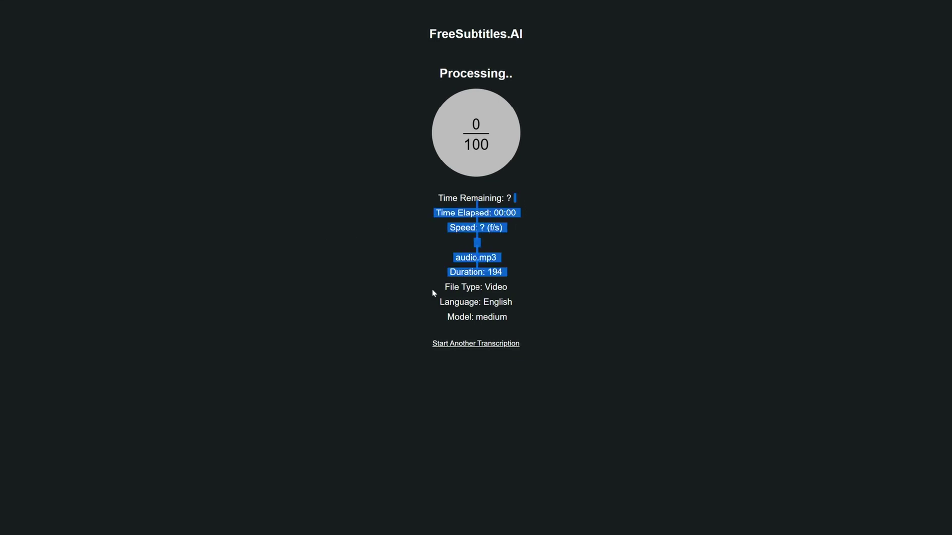
pyautogui.click(331, 277)
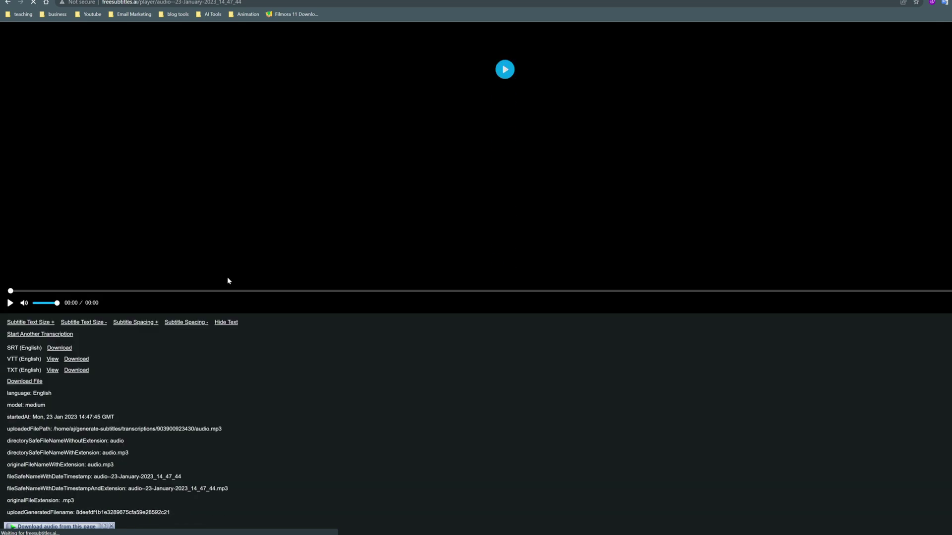
# Briefly preview the English captions, then save the SRT (English) subtitle file
pyautogui.click(217, 295)
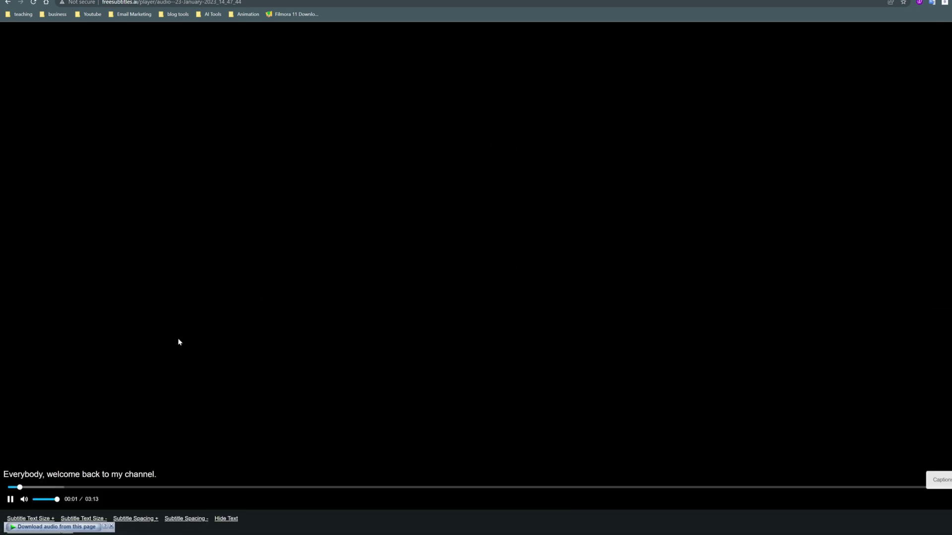
pyautogui.click(205, 310)
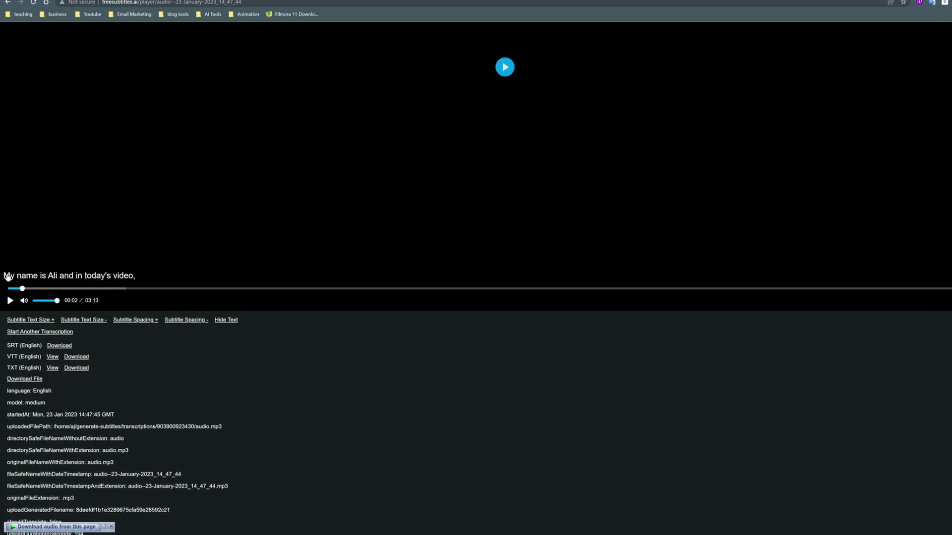
pyautogui.scroll(-1, 161, 283)
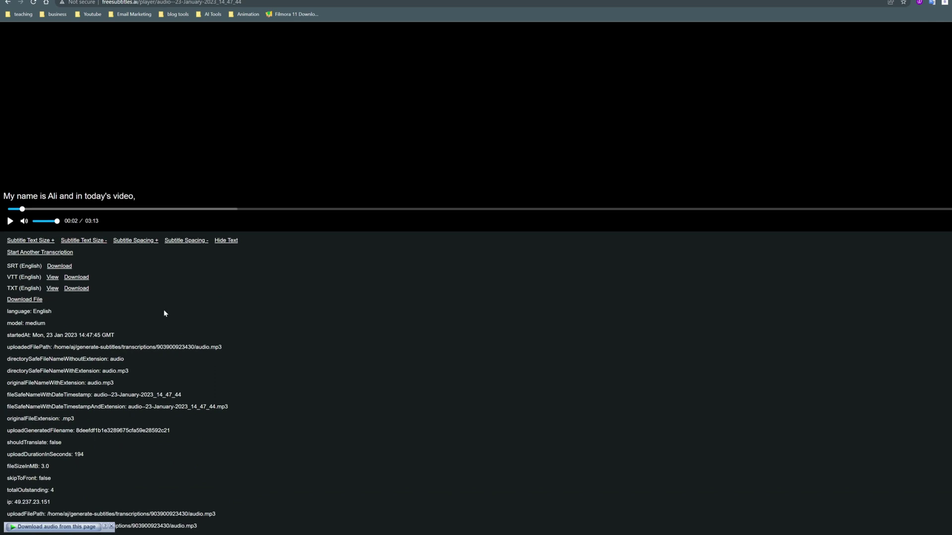
pyautogui.scroll(1, 148, 306)
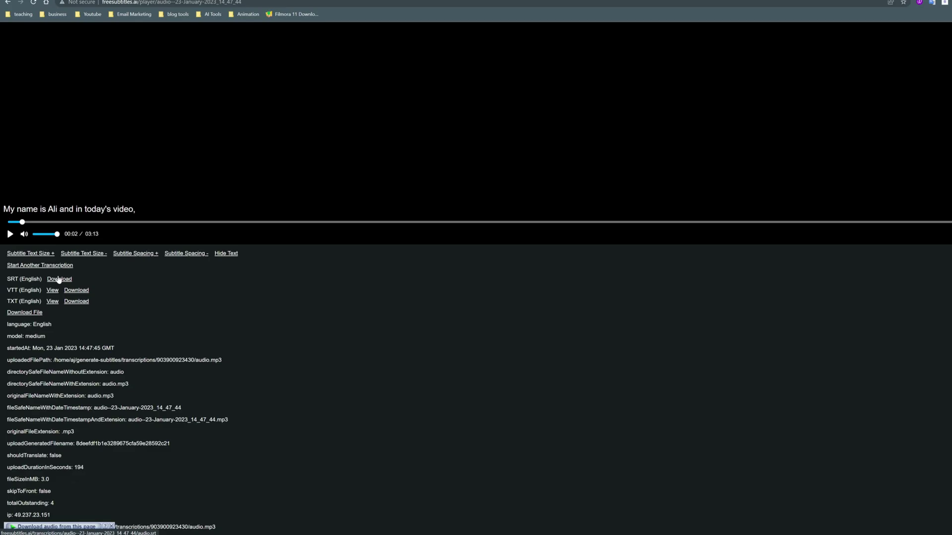
pyautogui.click(409, 254)
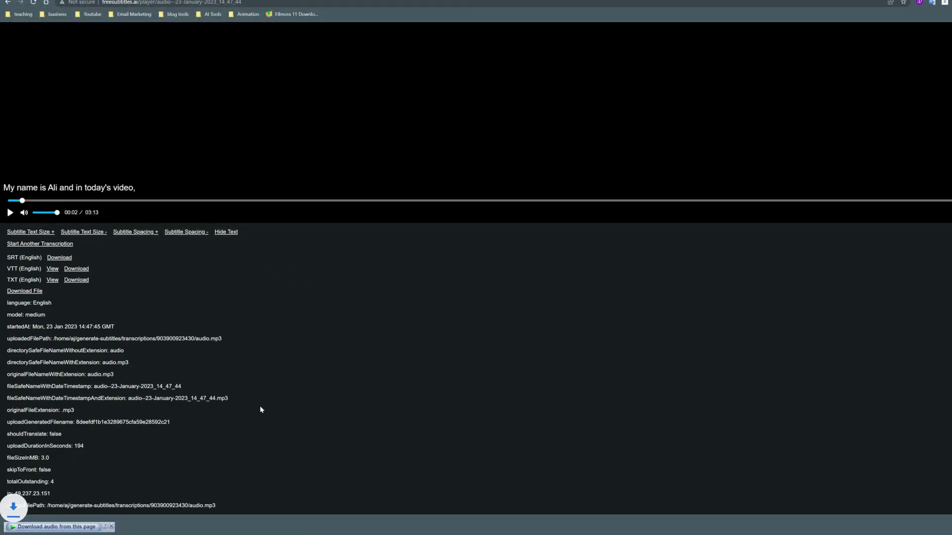
# Open the downloaded audio.srt in Notepad and click into its captions
pyautogui.click(42, 520)
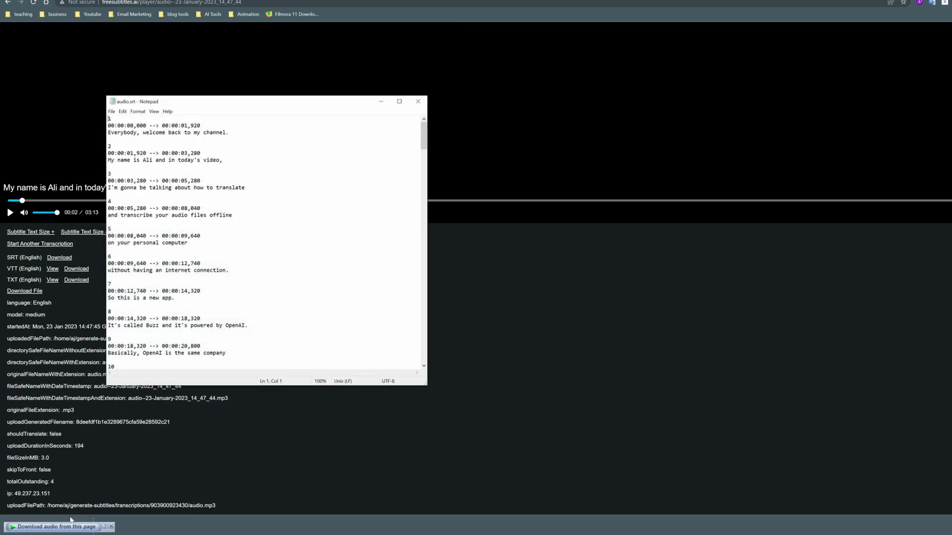
pyautogui.click(205, 354)
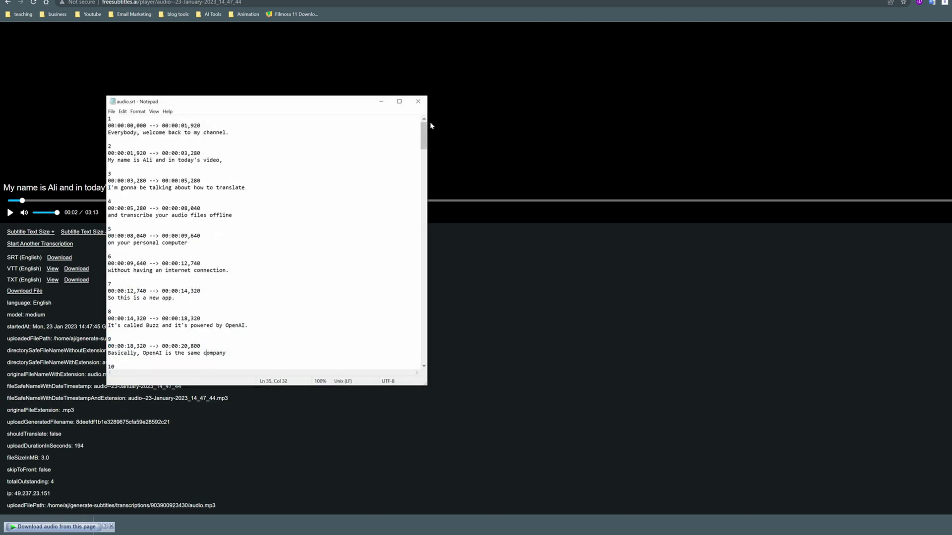